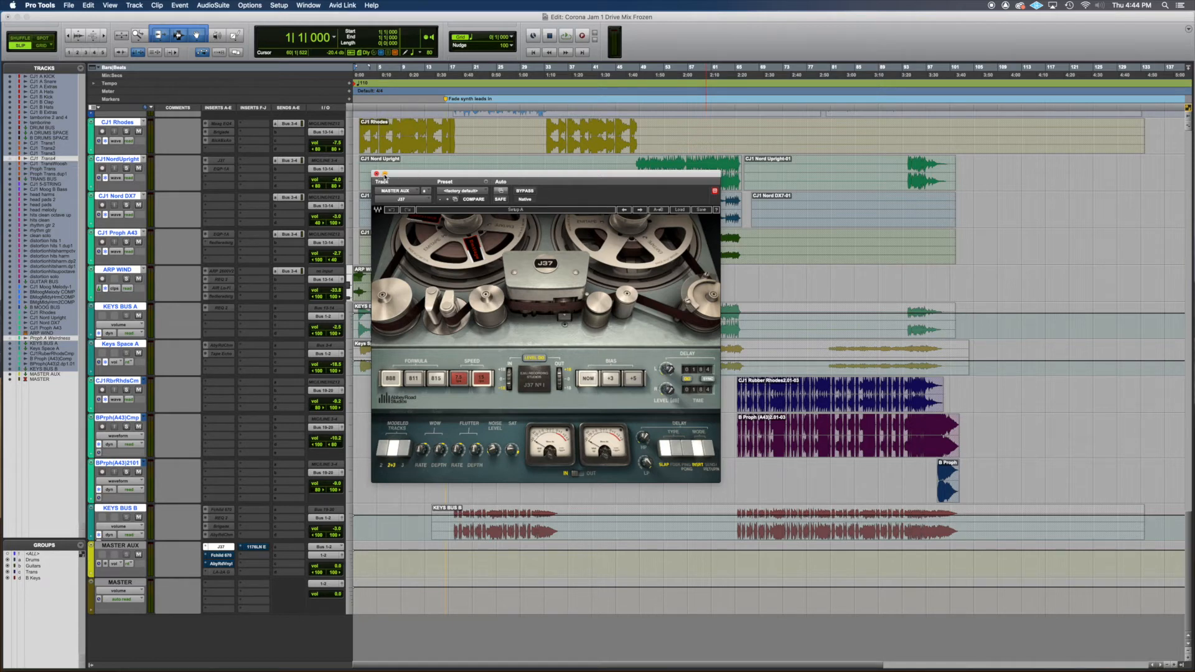
- Audition the mix from the start with only the J37 tape plug-in active on MASTER AUX, and review the plug-in's settings
click(376, 174)
key(space)
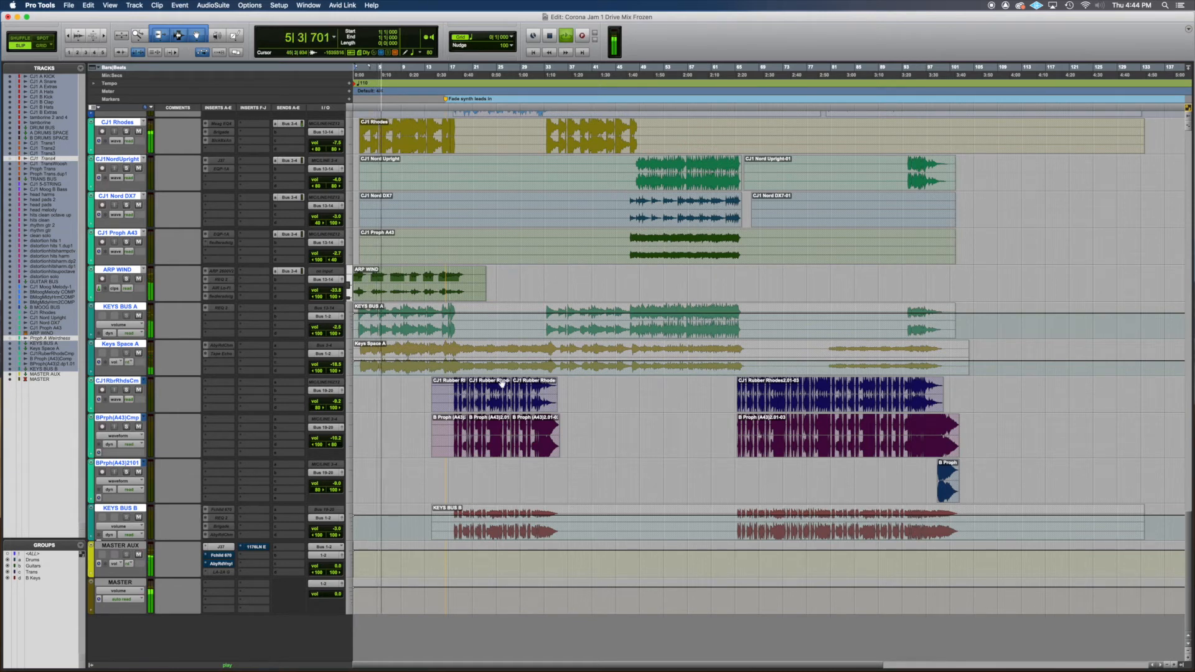
key(space)
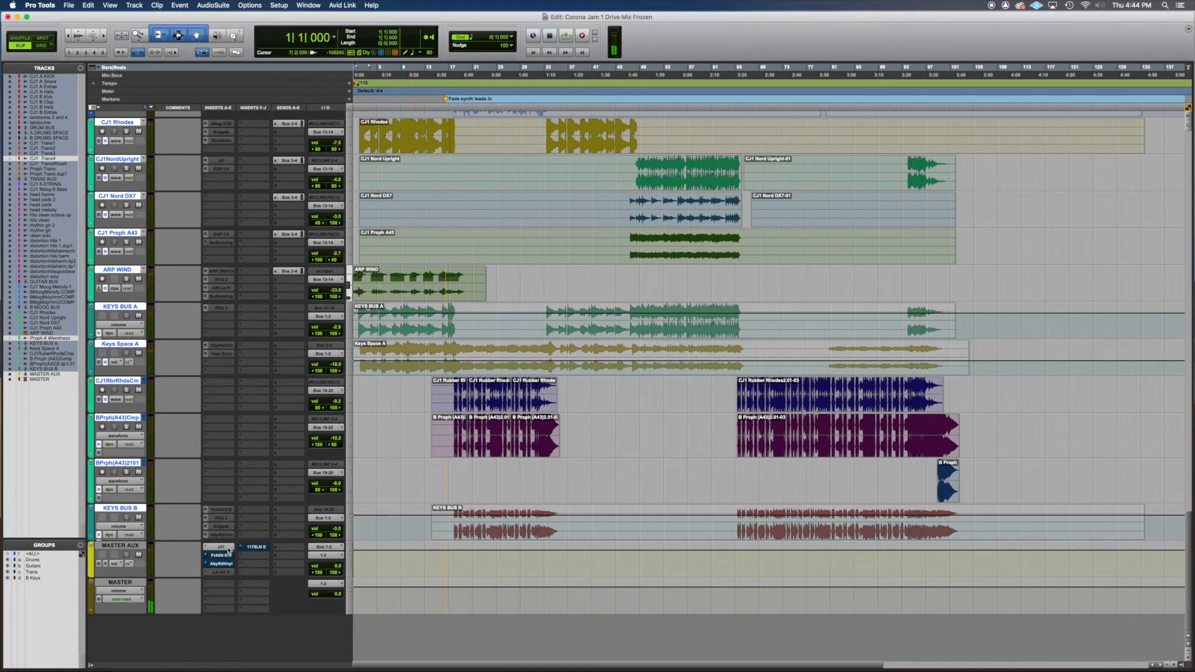
click(227, 549)
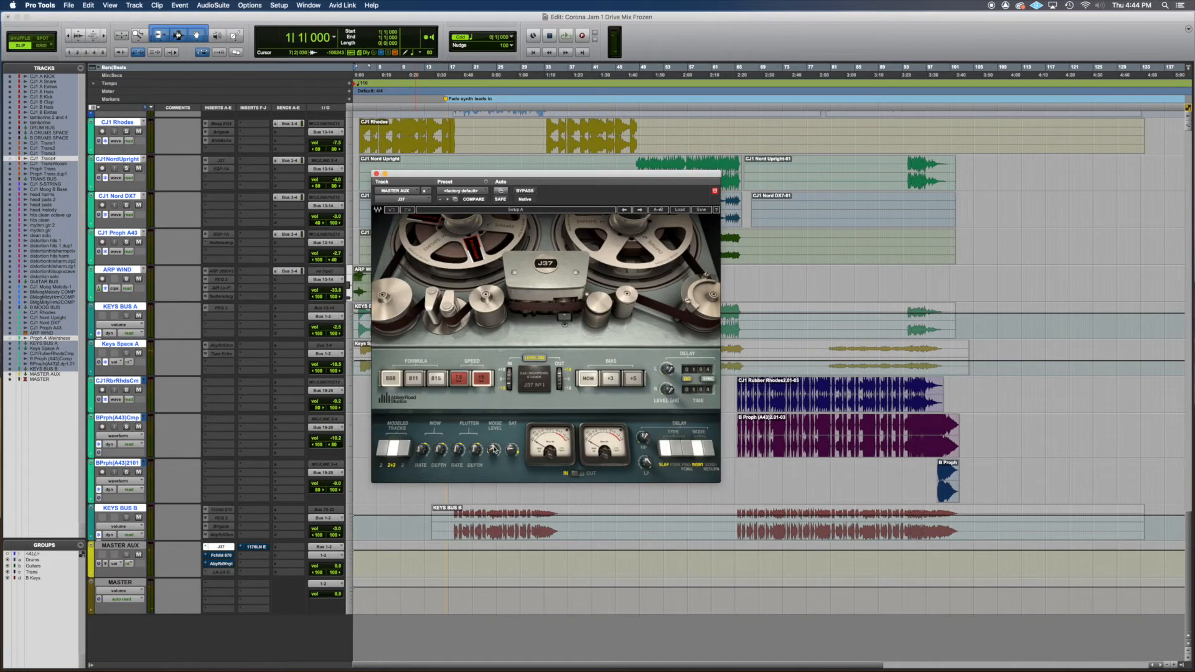
mouse_move(493, 450)
click(376, 175)
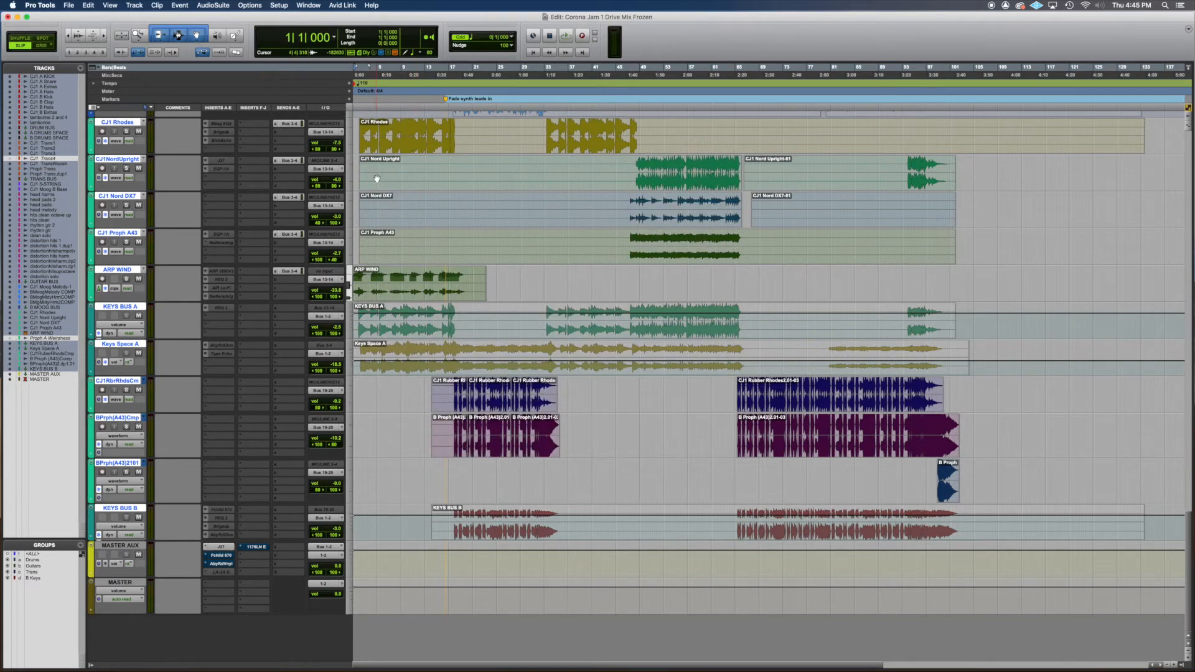
- Take the Fairchild 670 insert on MASTER AUX out of bypass and audition the mix with its plug-in window open
click(230, 557)
click(229, 555)
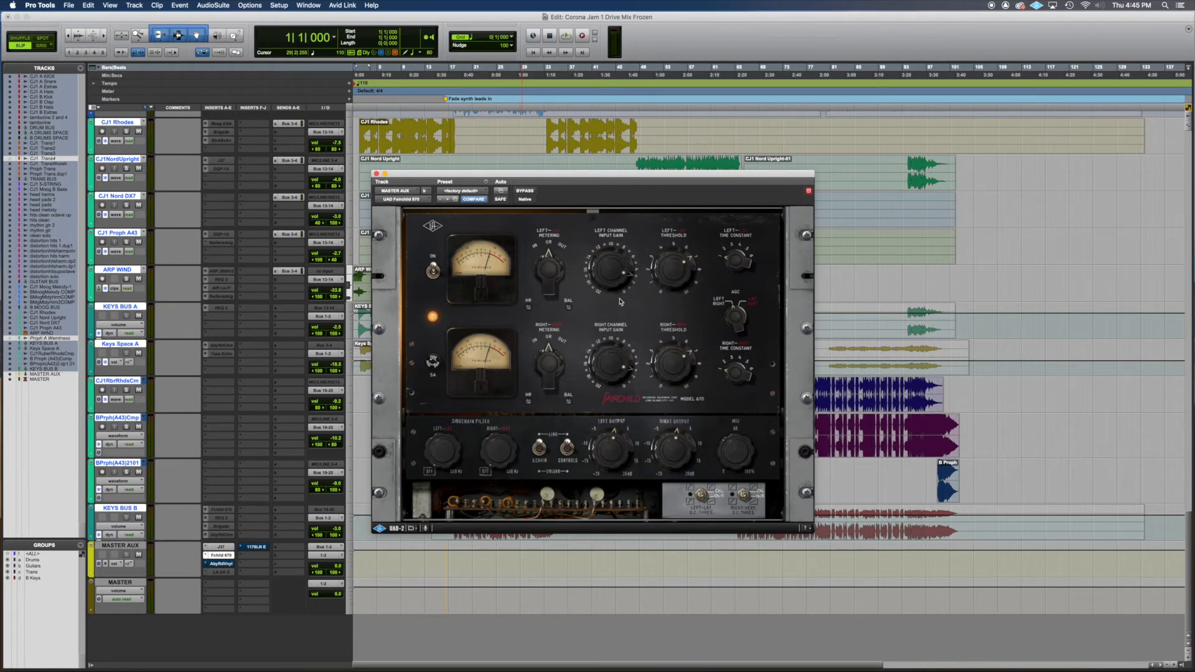
key(space)
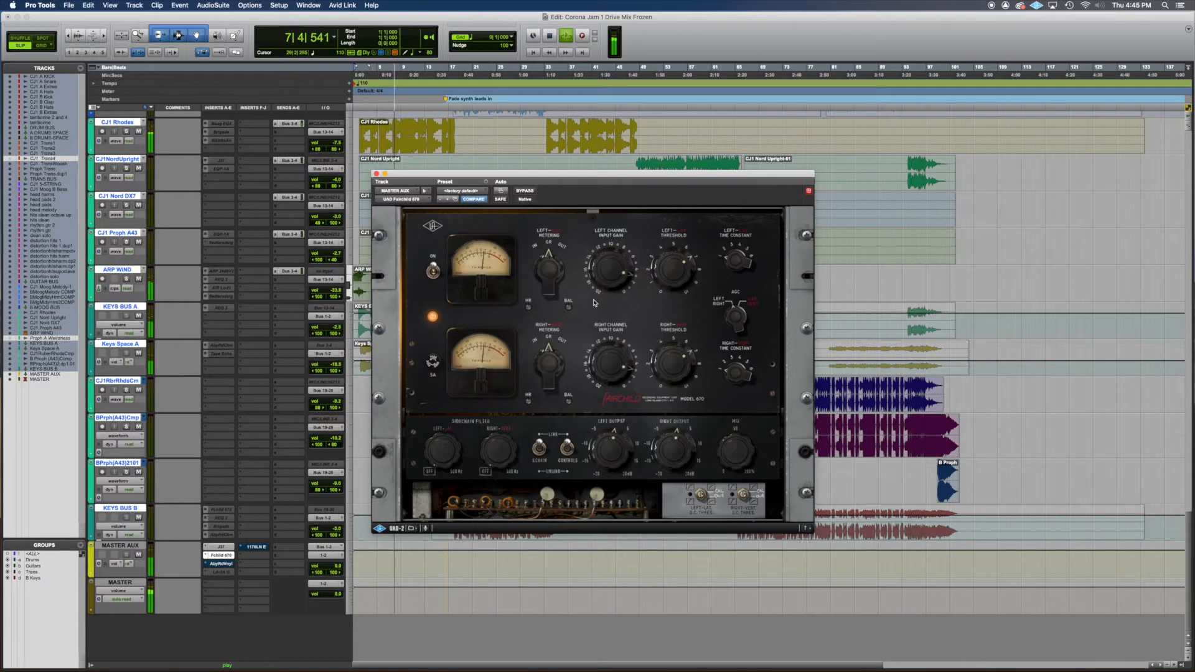
key(space)
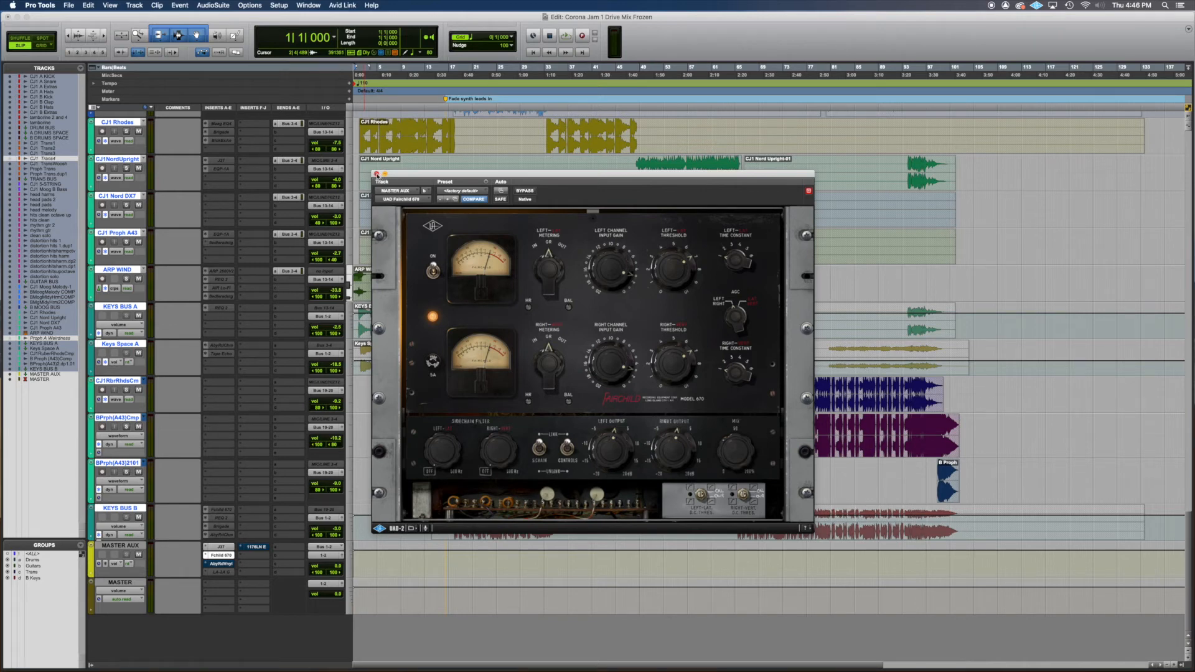
click(376, 174)
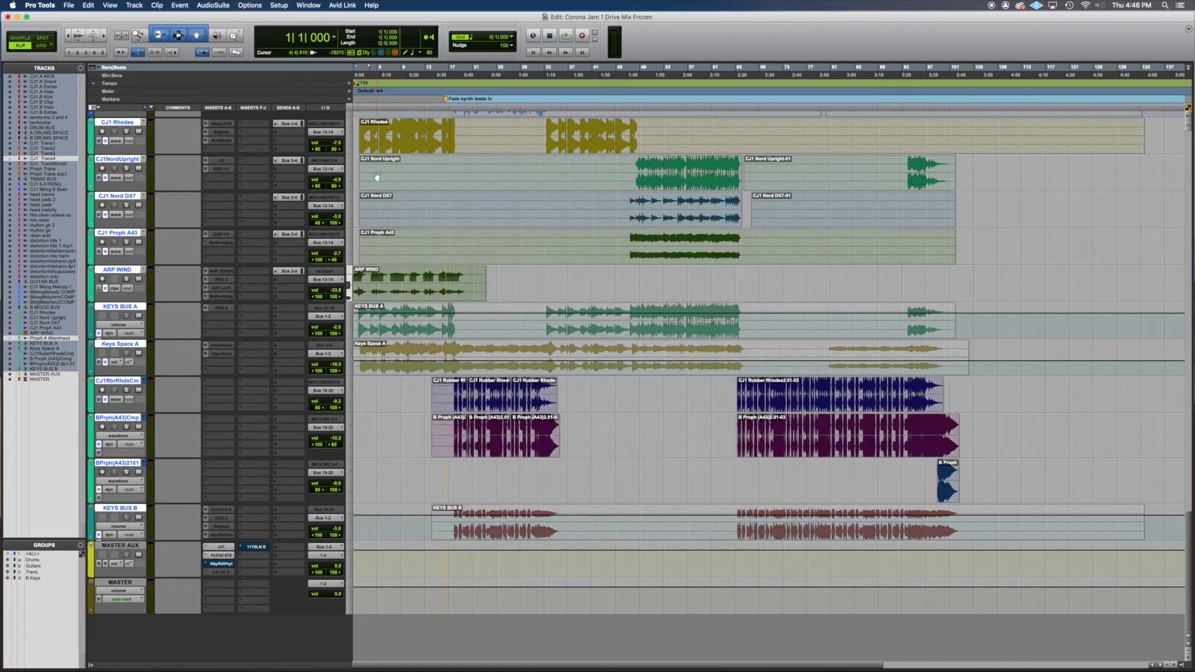
- Take the Abbey Road Vinyl insert on MASTER AUX out of bypass, view its settings and audition the mix
super+click(226, 565)
click(225, 565)
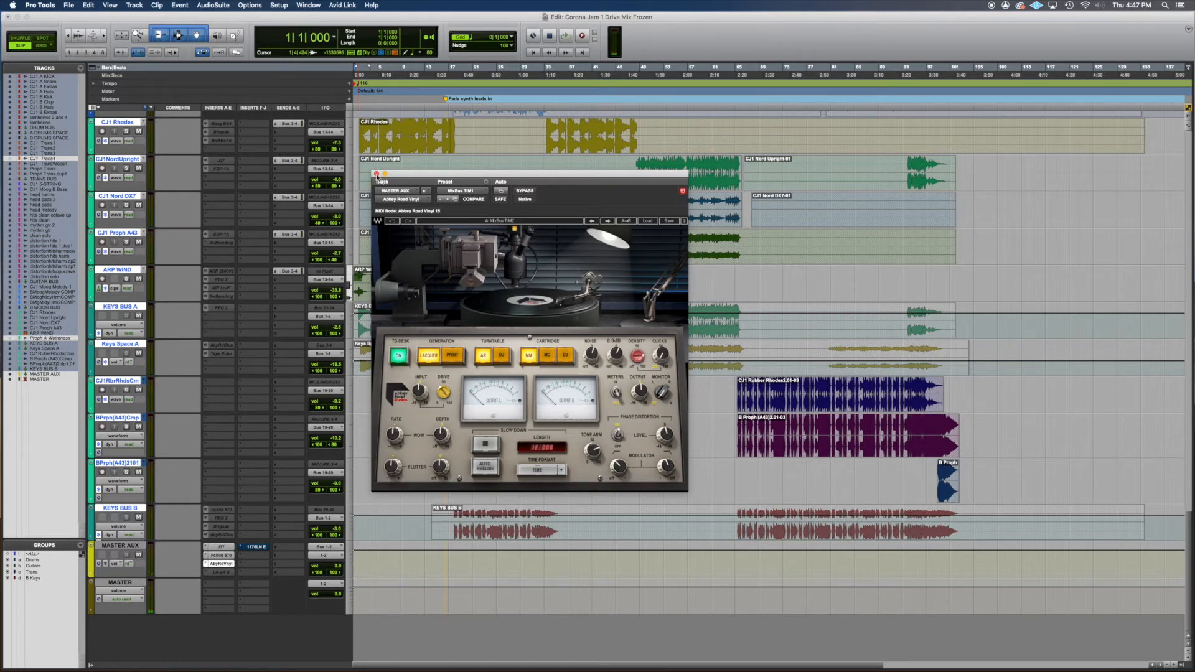
key(space)
click(376, 175)
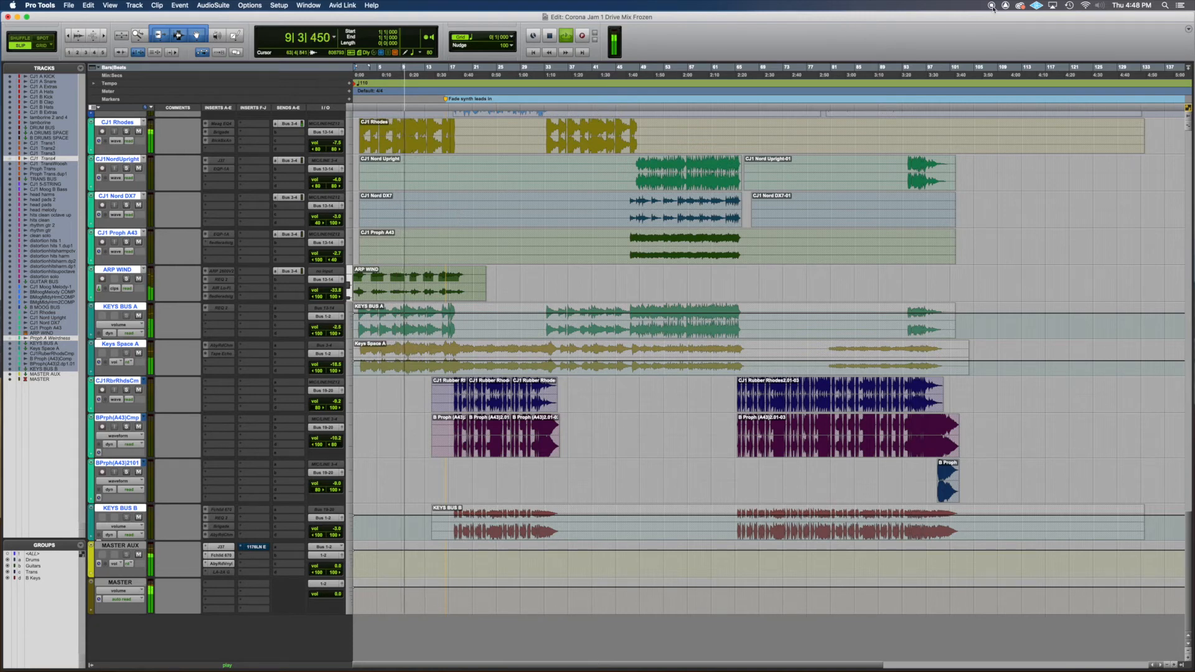
key(space)
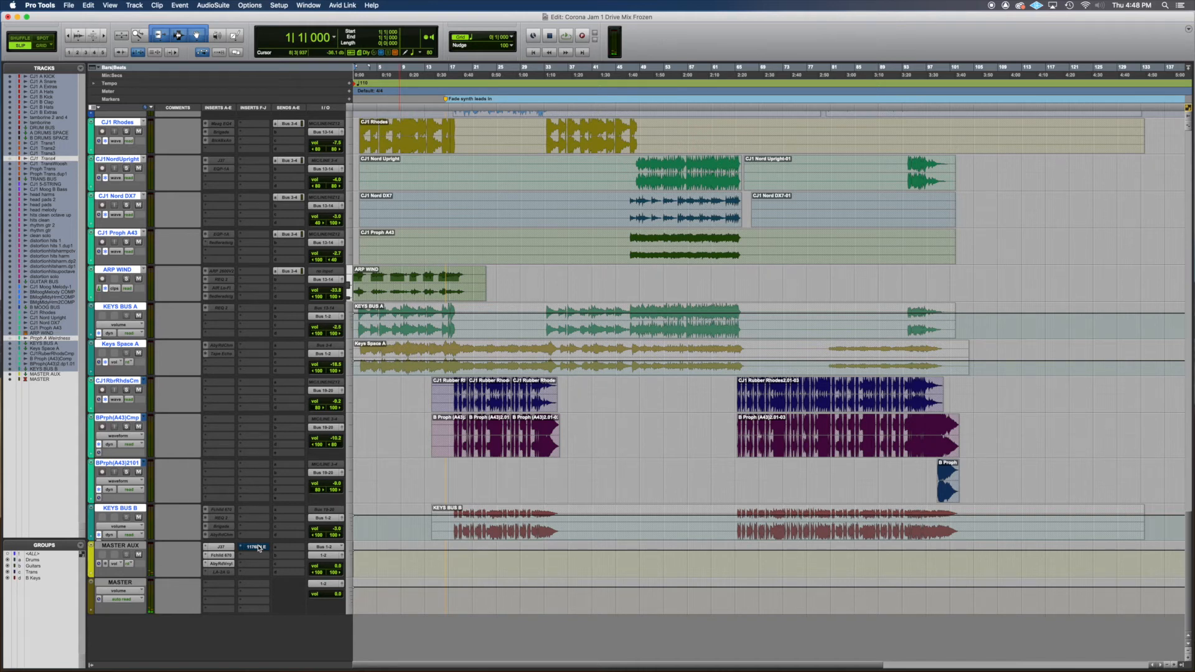
- Take the 1176LN limiter insert on MASTER AUX out of bypass, view its settings and audition the mix
super+click(258, 548)
click(259, 548)
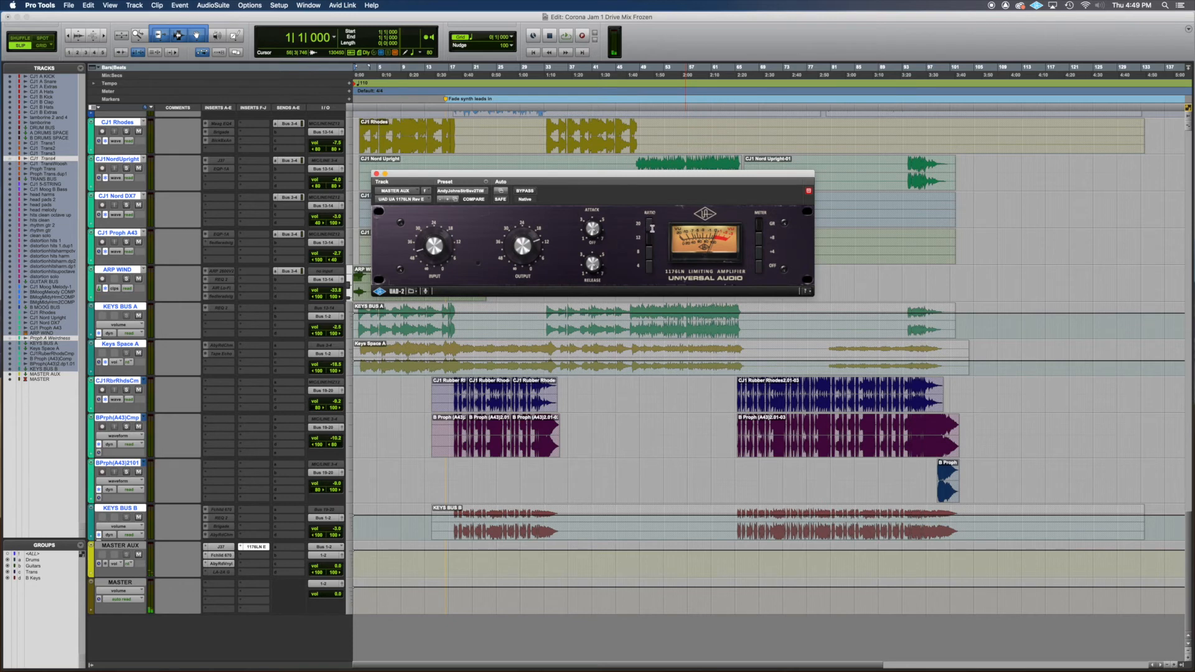
click(665, 26)
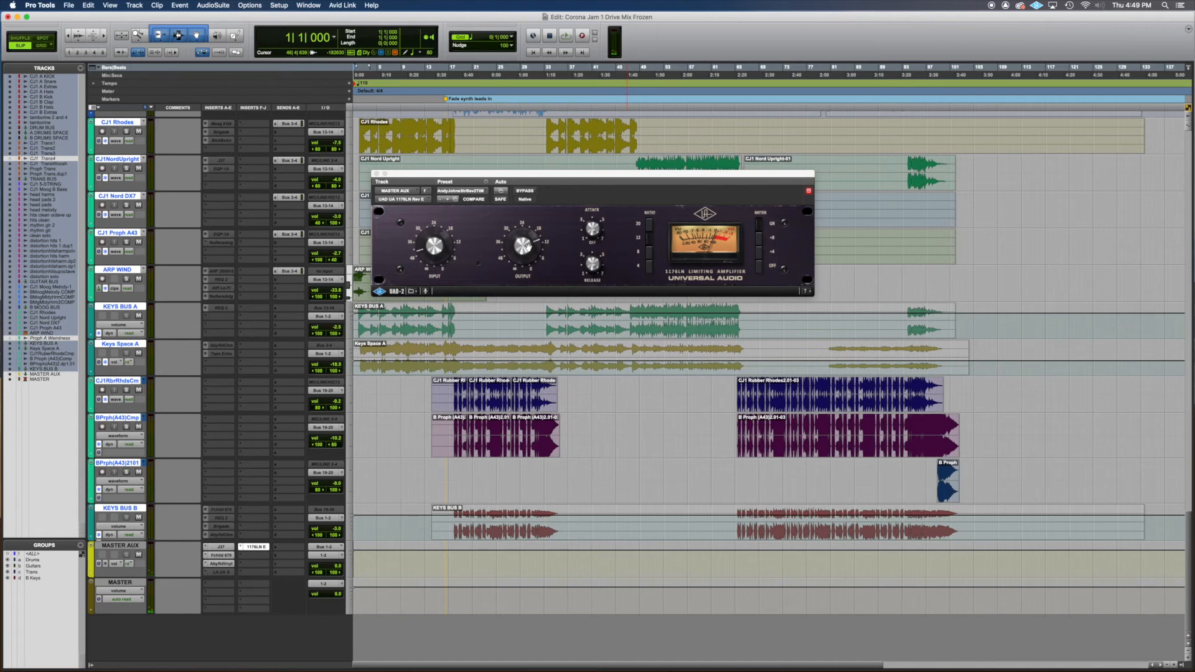
key(space)
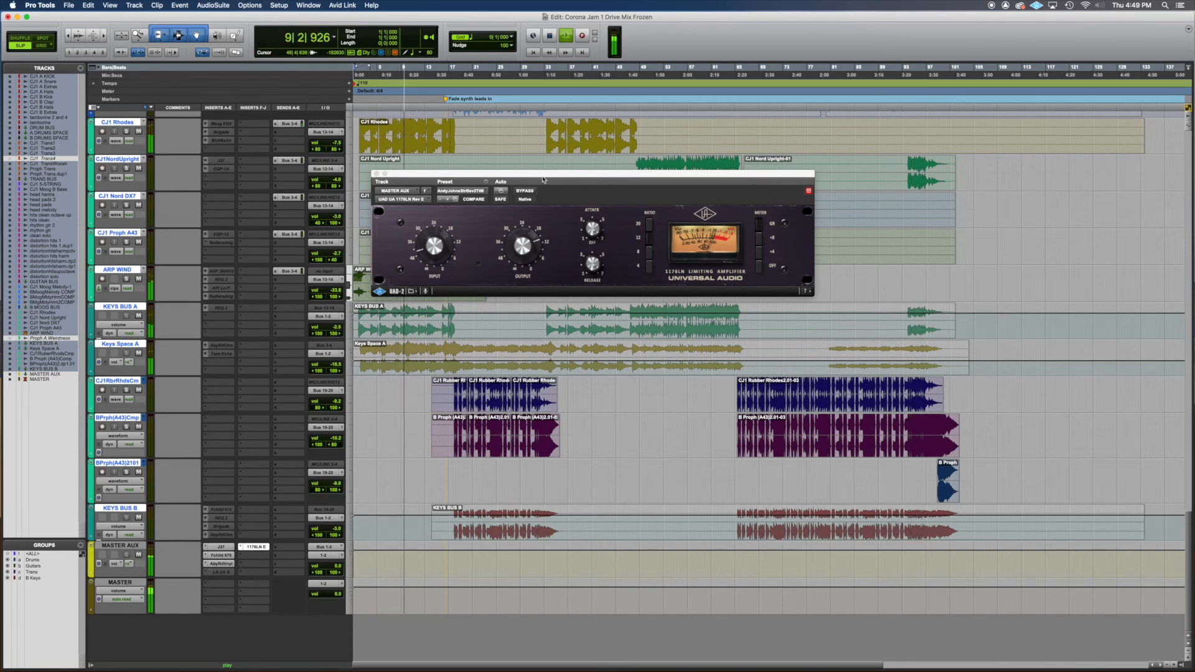
key(space)
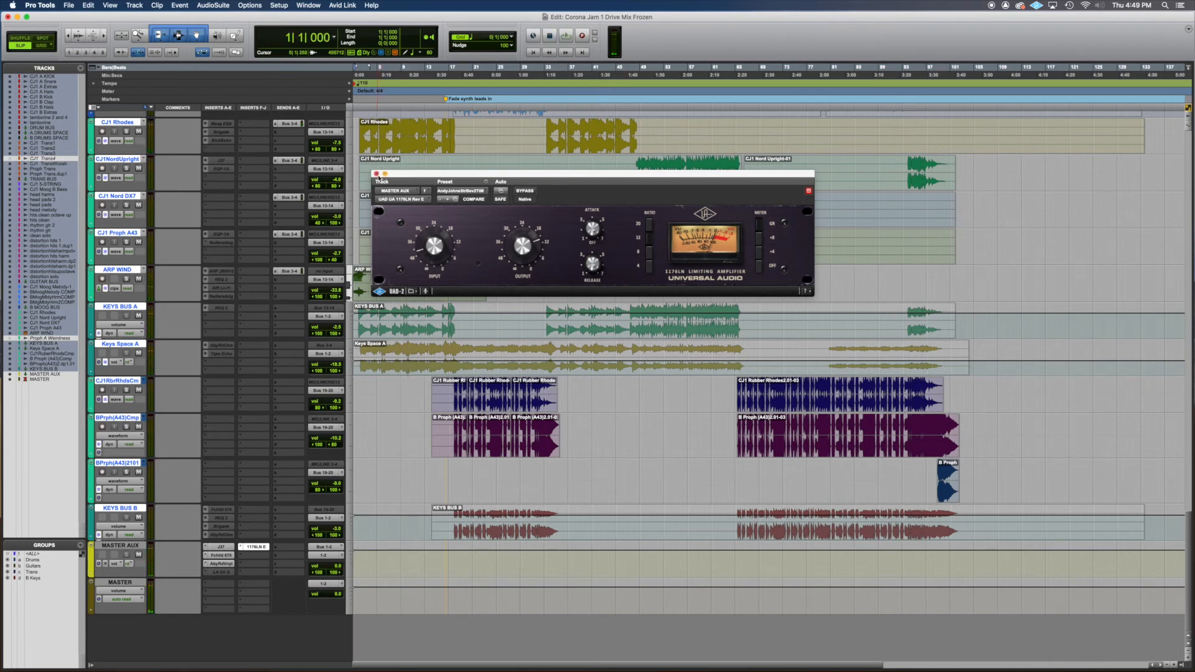
click(376, 175)
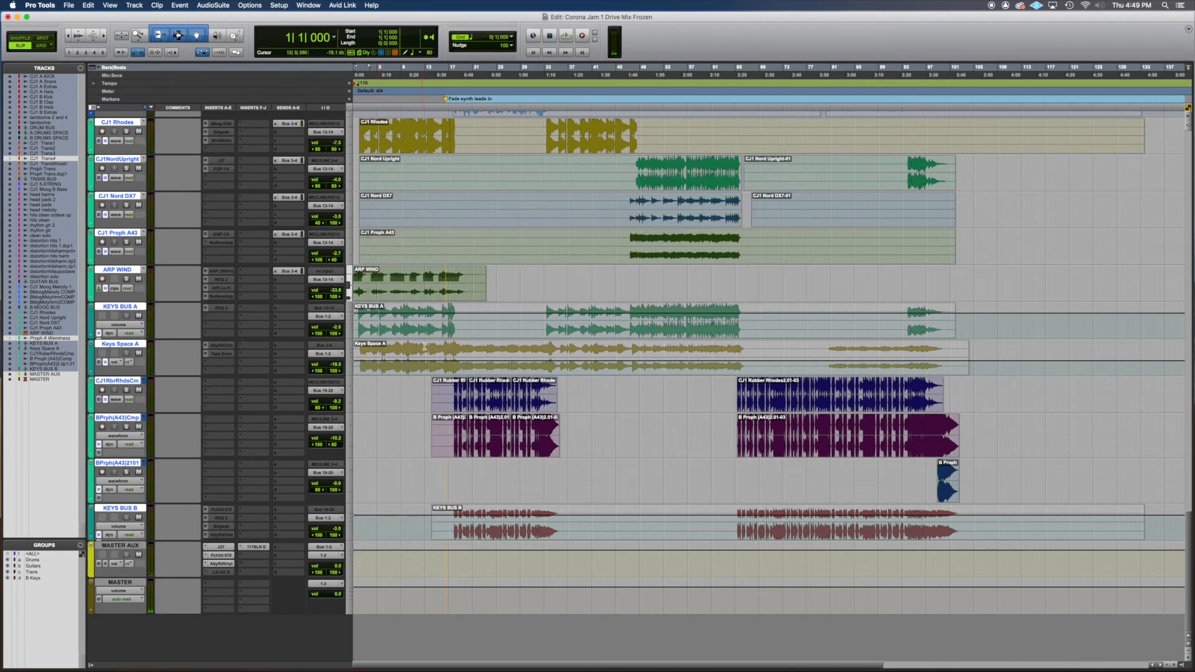
- Switch to QuickTime Player, play Through the Mist 4.1.20.wav from near its beginning, and return to Pro Tools
key(super+Tab)
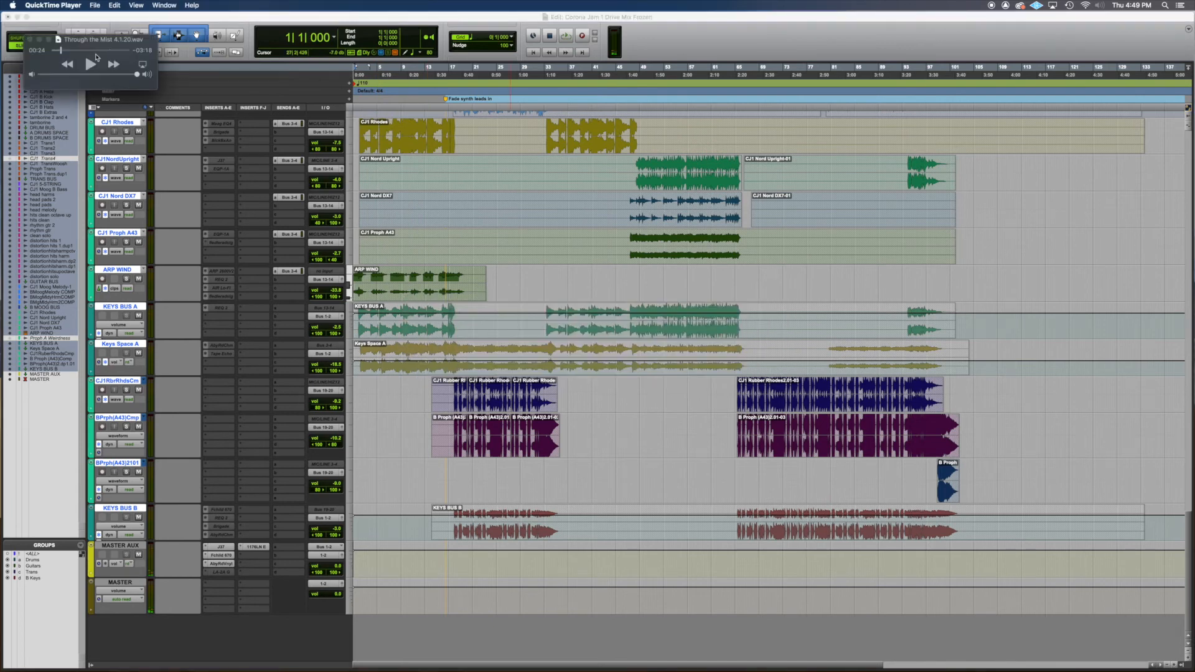
drag(60, 53, 52, 51)
click(93, 65)
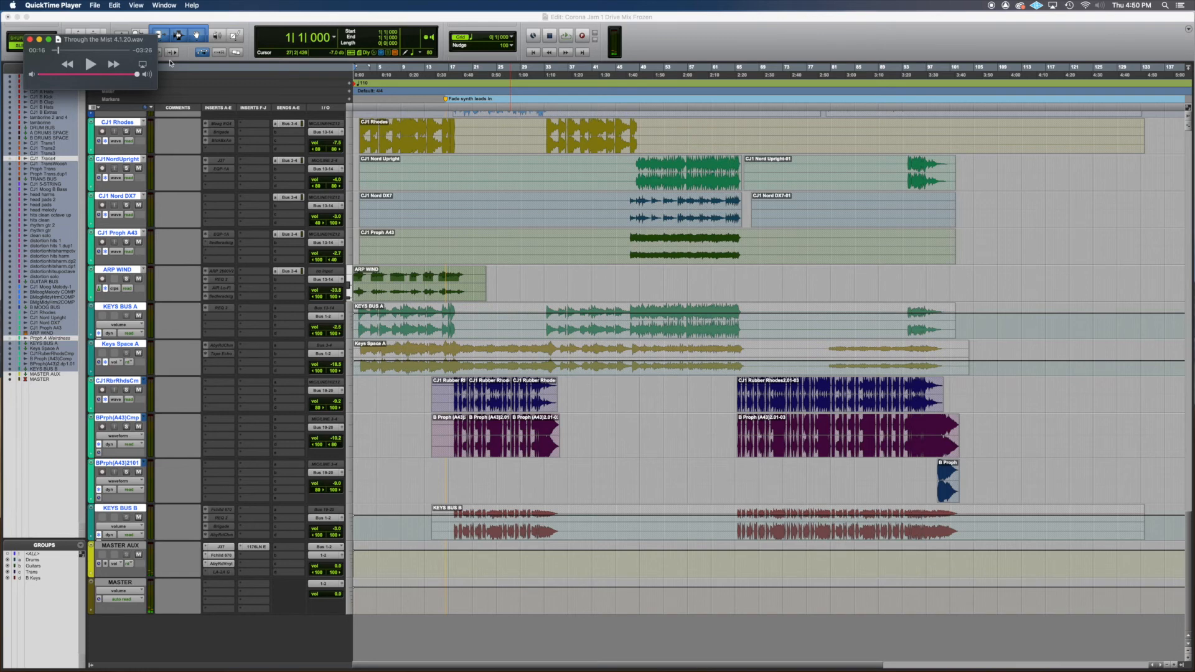
click(432, 30)
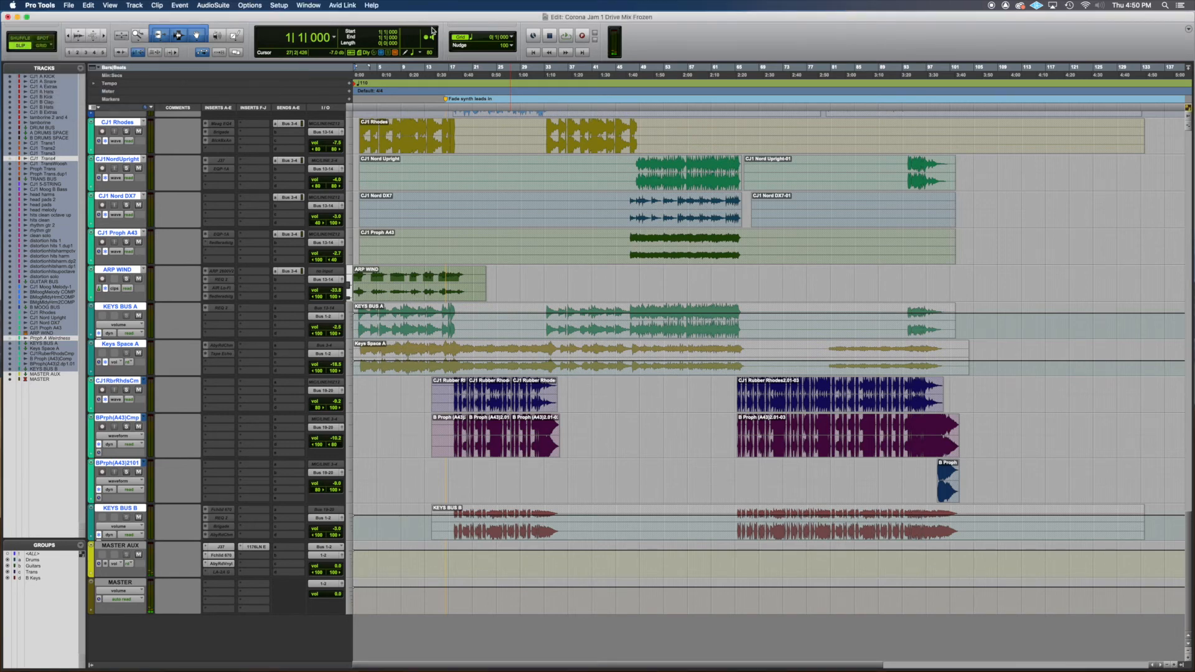
- Start playback of the full mix from the beginning and reduce the height of all tracks in the session
key(space)
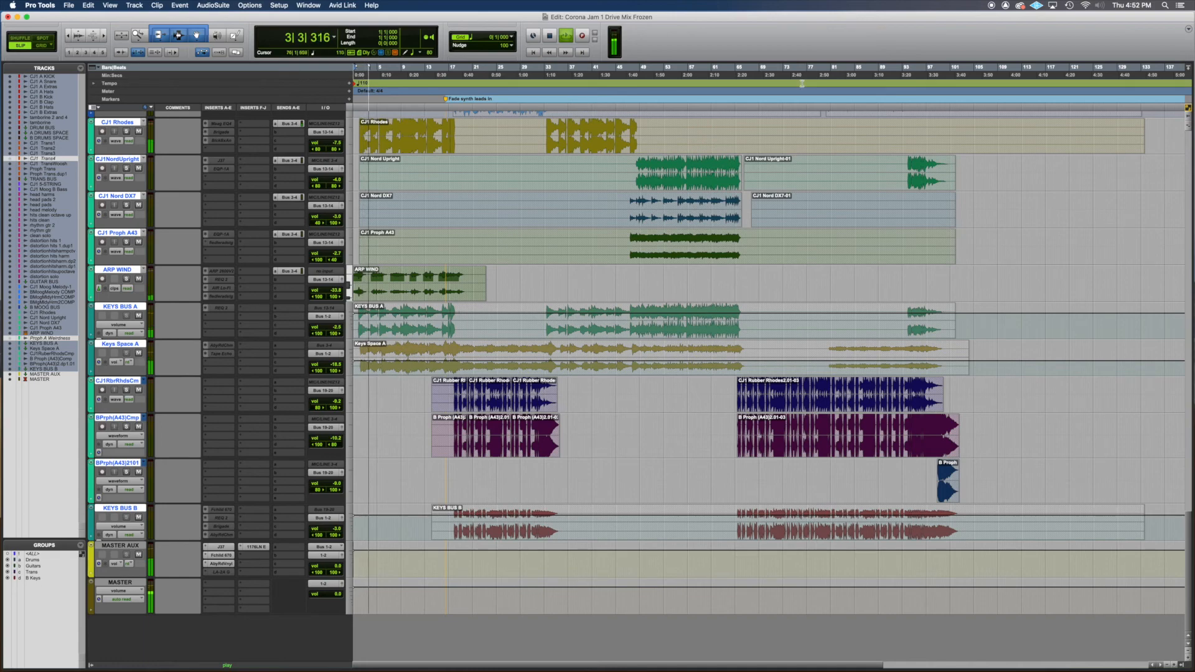
scroll(804, 294, up, 2)
scroll(805, 294, up, 3)
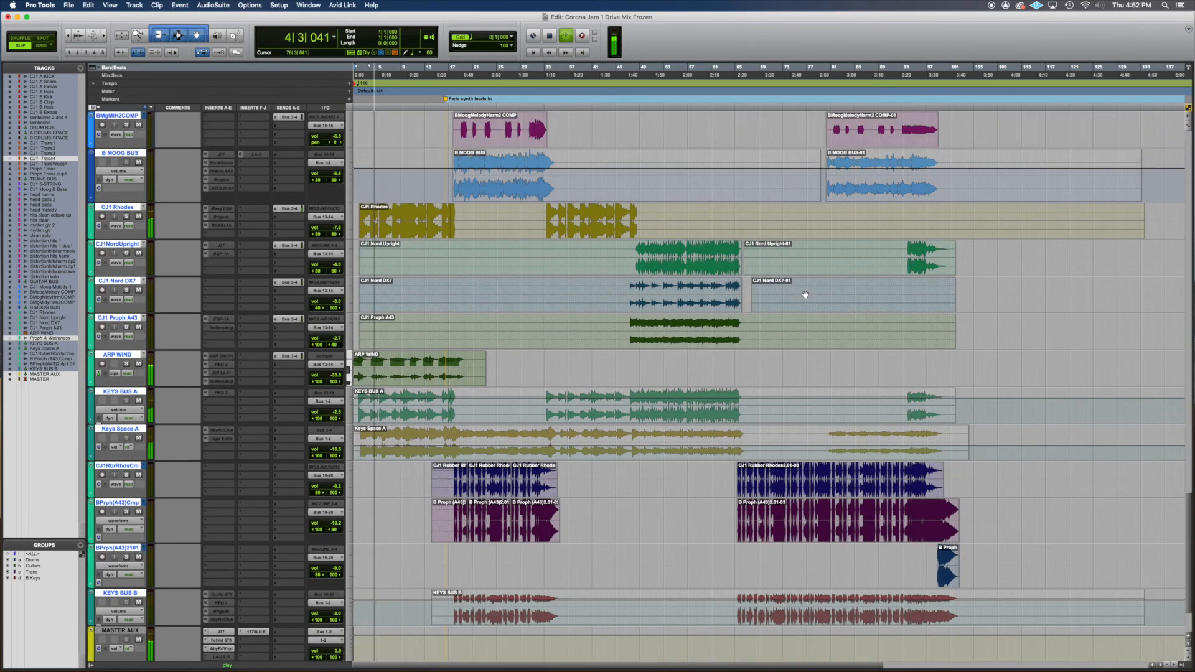
scroll(804, 294, up, 10)
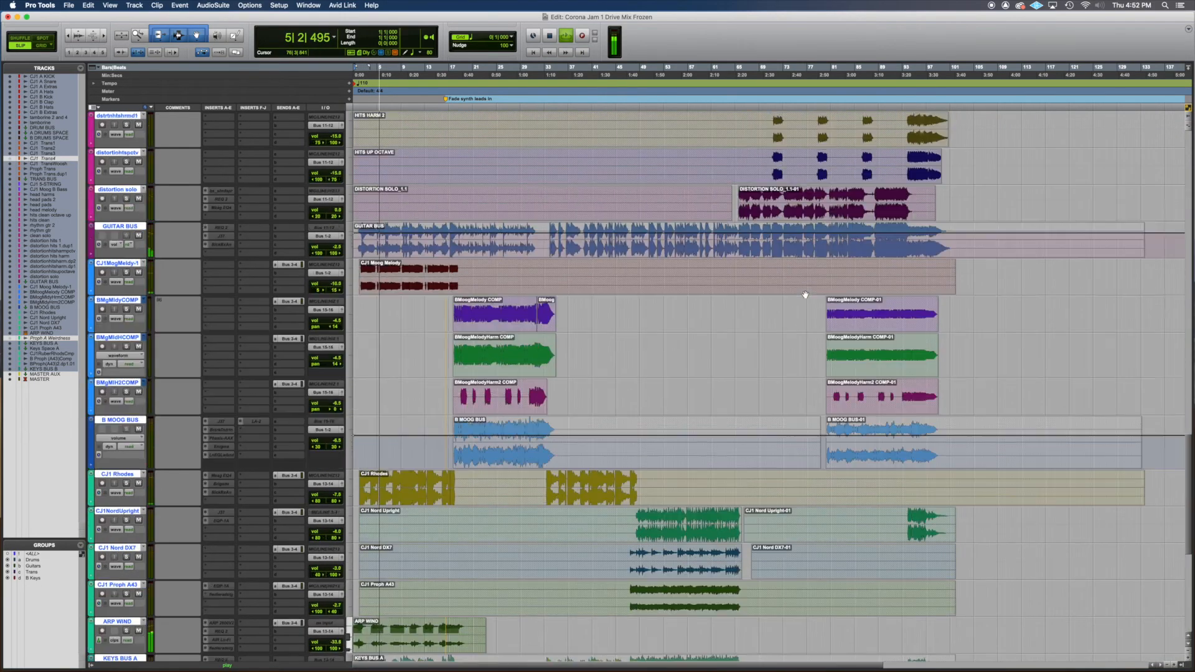
scroll(804, 294, up, 10)
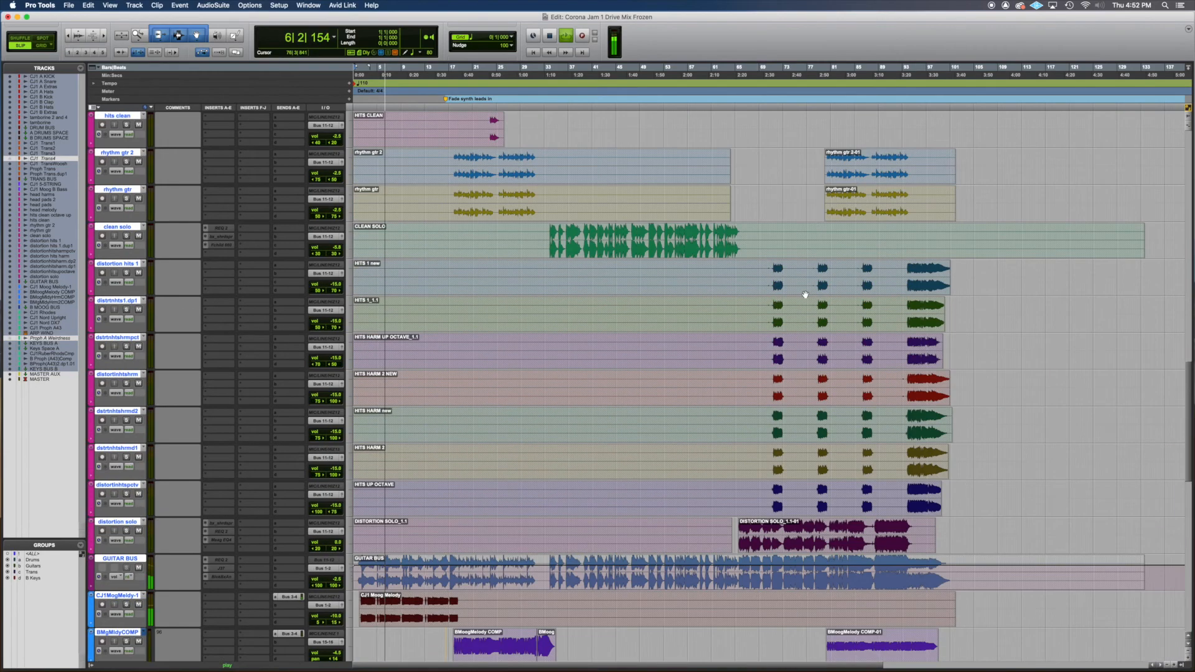
scroll(804, 295, up, 10)
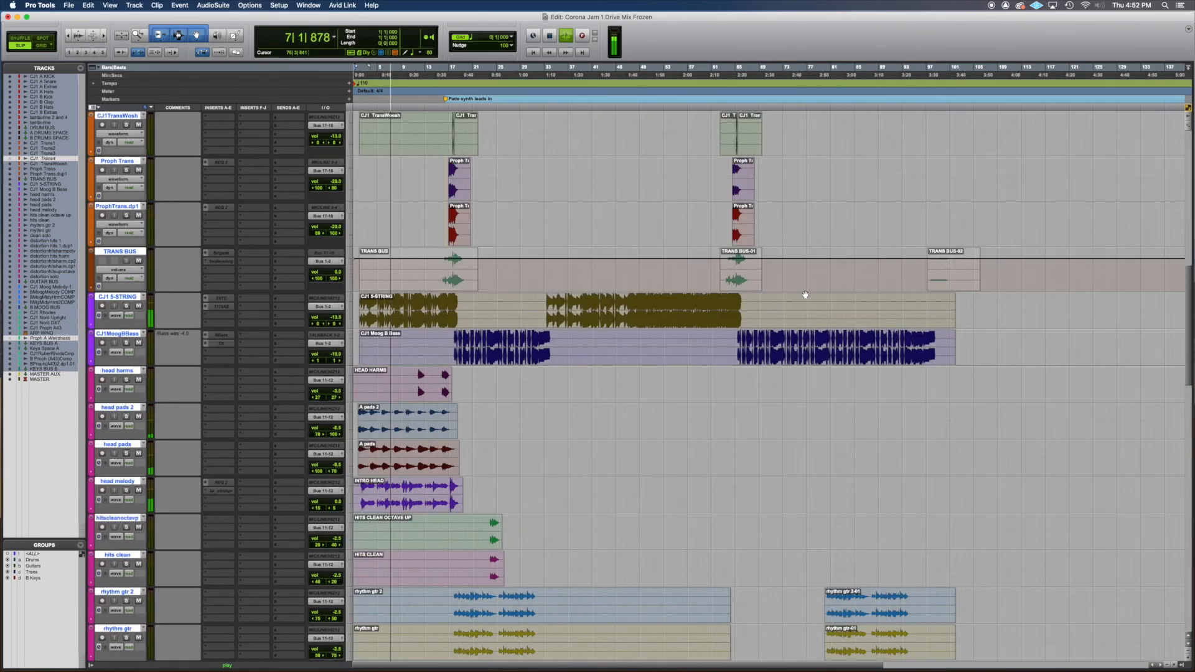
scroll(804, 294, up, 10)
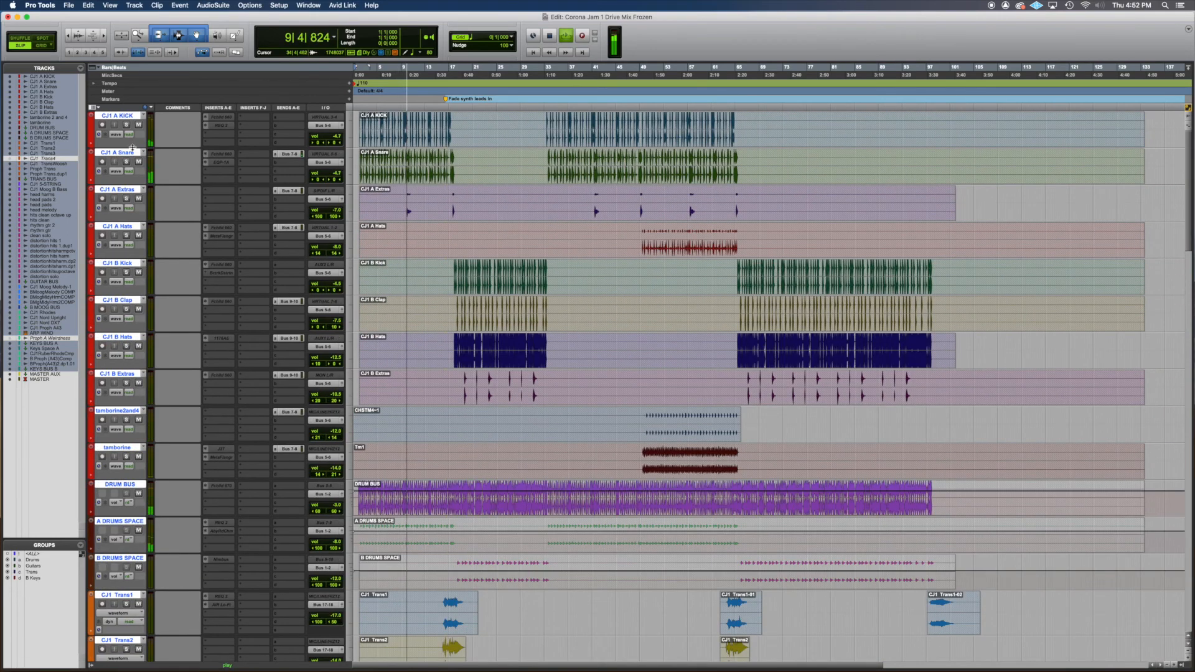
mouse_move(144, 147)
mouse_down()
mouse_move(138, 120)
mouse_move(140, 137)
mouse_up()
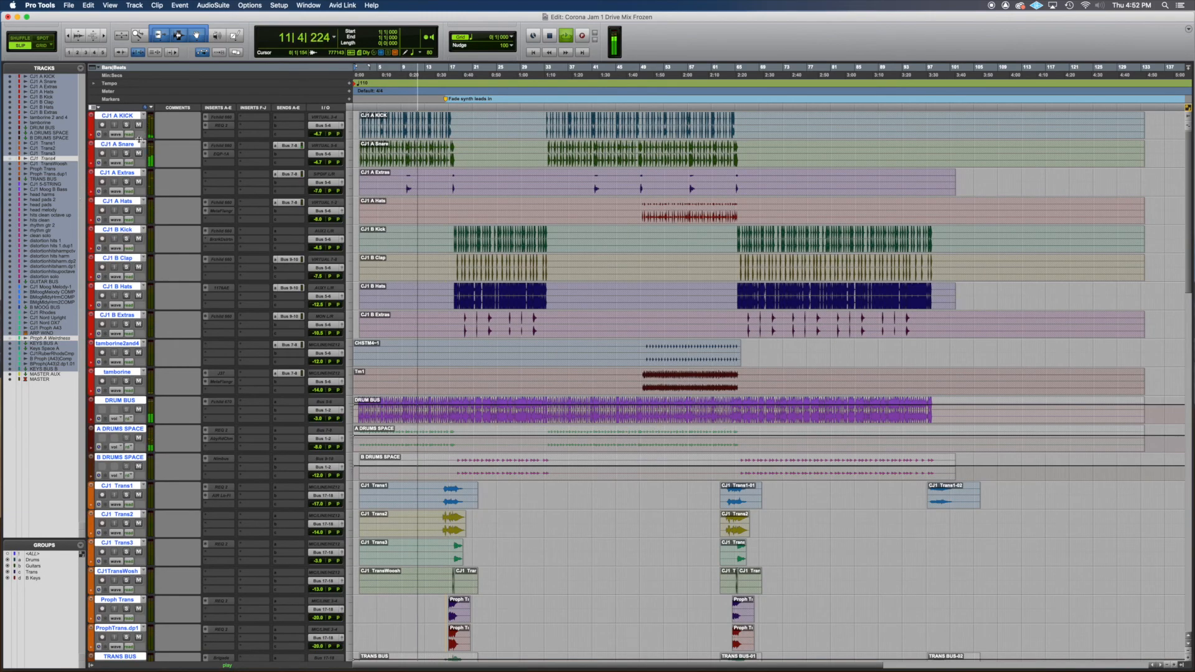
drag(139, 138, 139, 129)
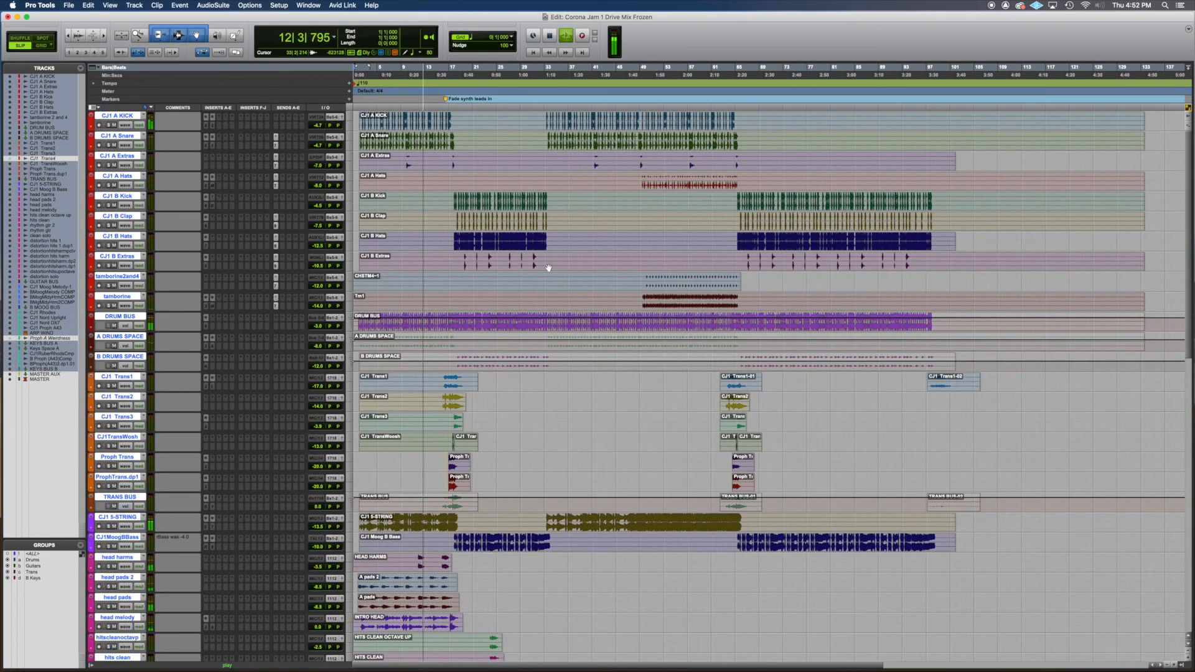
- Examine the clips and tracks across the whole arrangement, from the drums to the MASTER track, while the mix plays
scroll(546, 274, down, 2)
scroll(547, 274, down, 9)
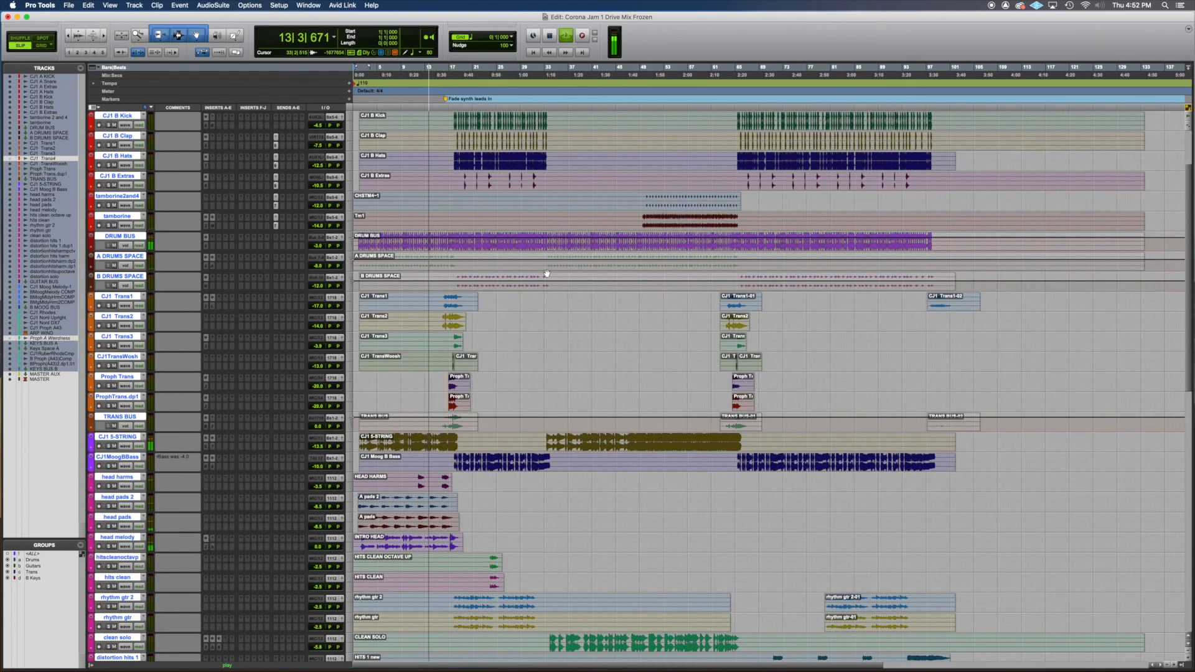
scroll(546, 274, down, 8)
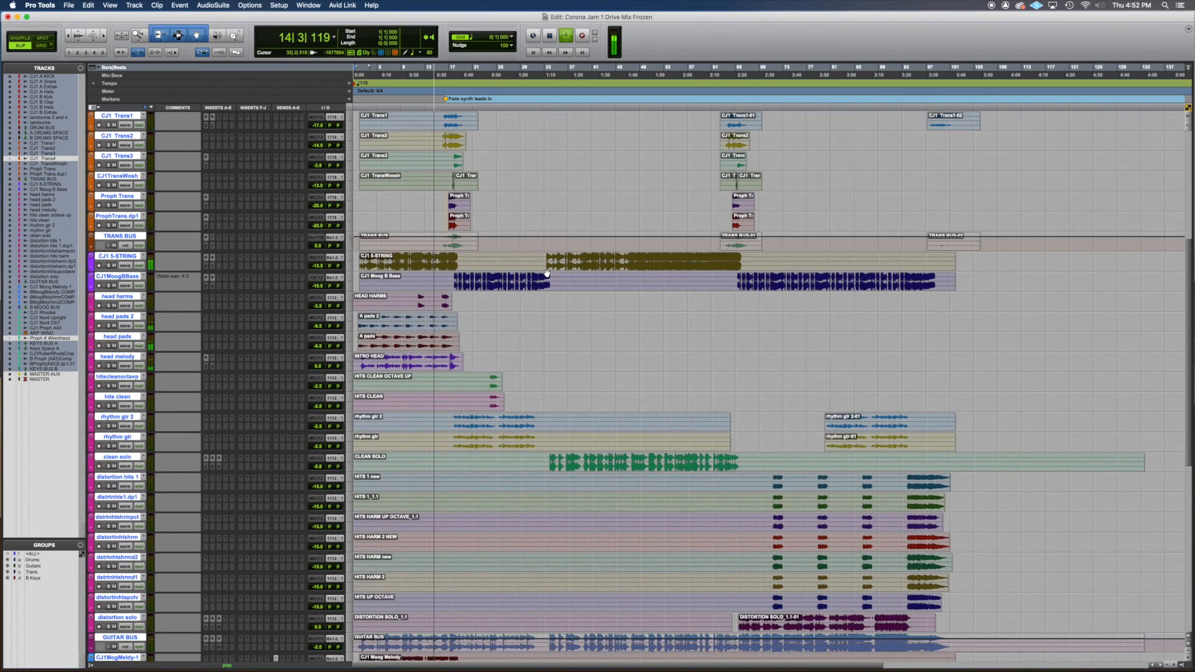
scroll(546, 273, down, 9)
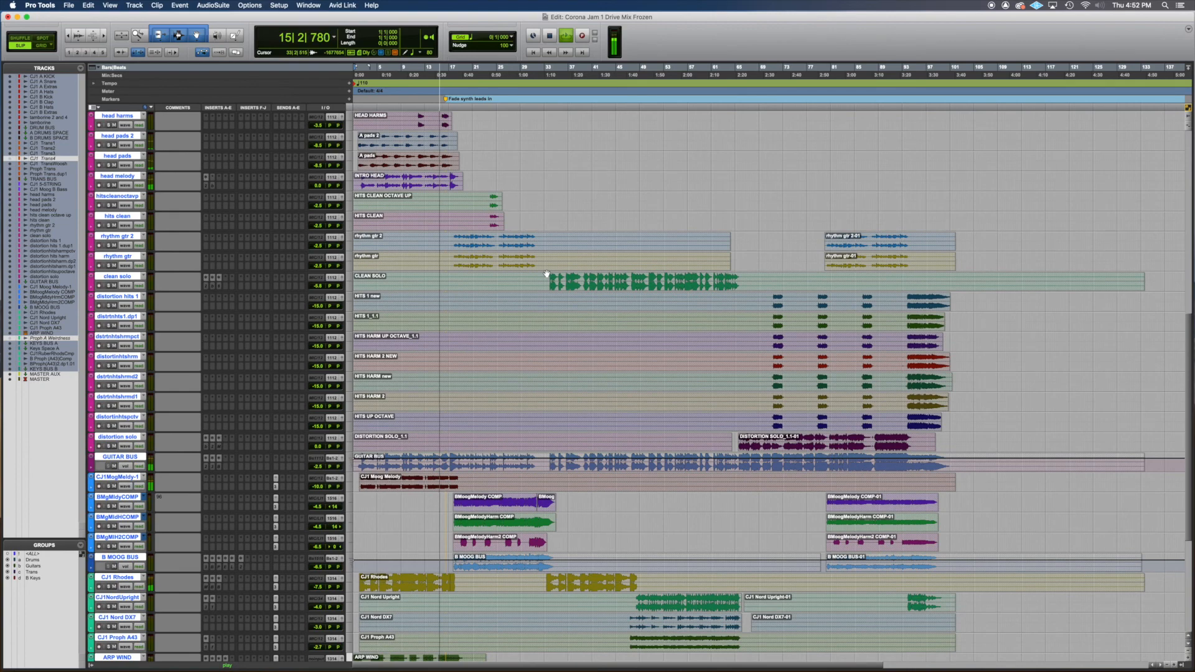
scroll(546, 274, down, 5)
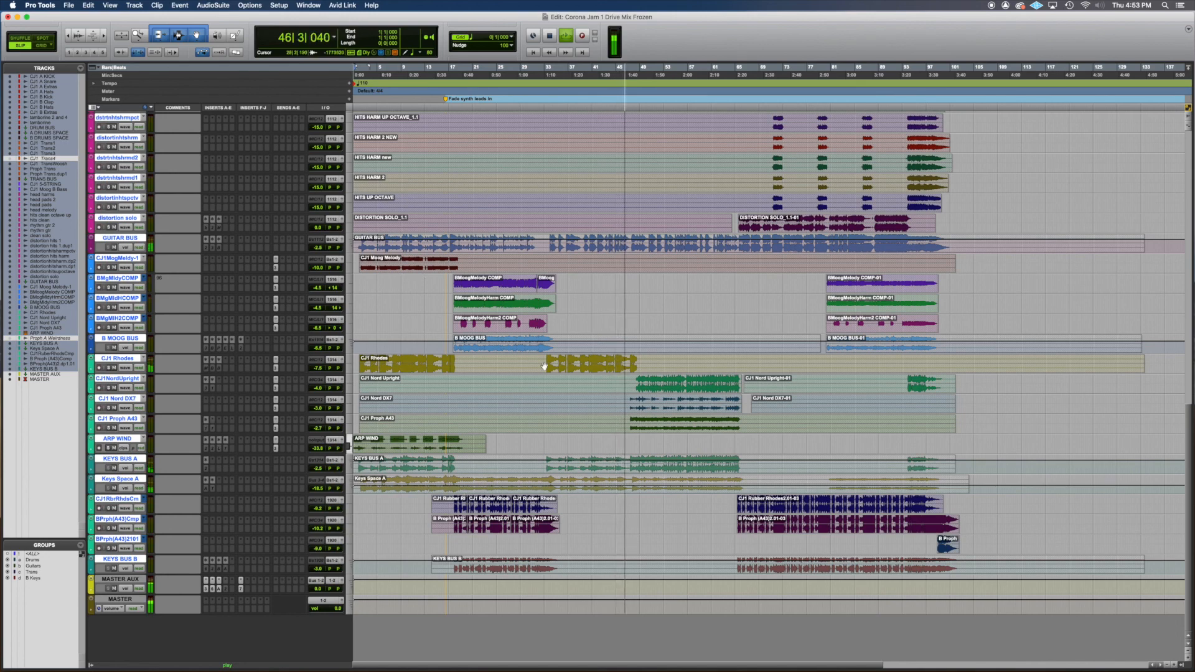
scroll(608, 376, up, 5)
scroll(608, 375, up, 11)
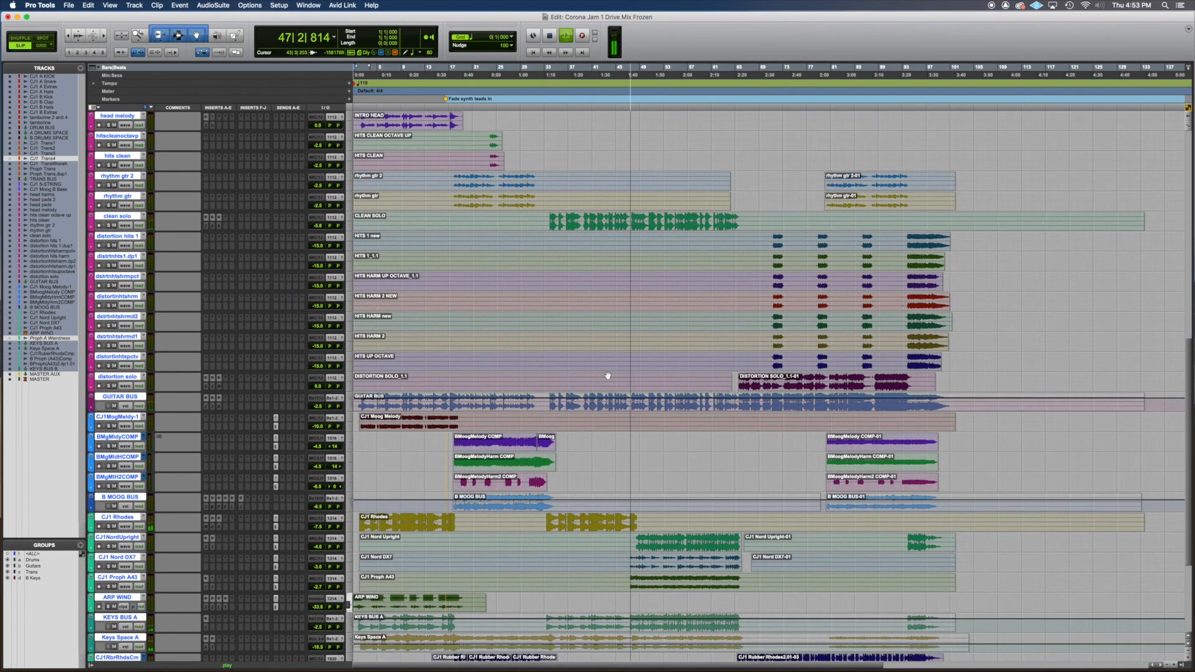
scroll(608, 375, up, 17)
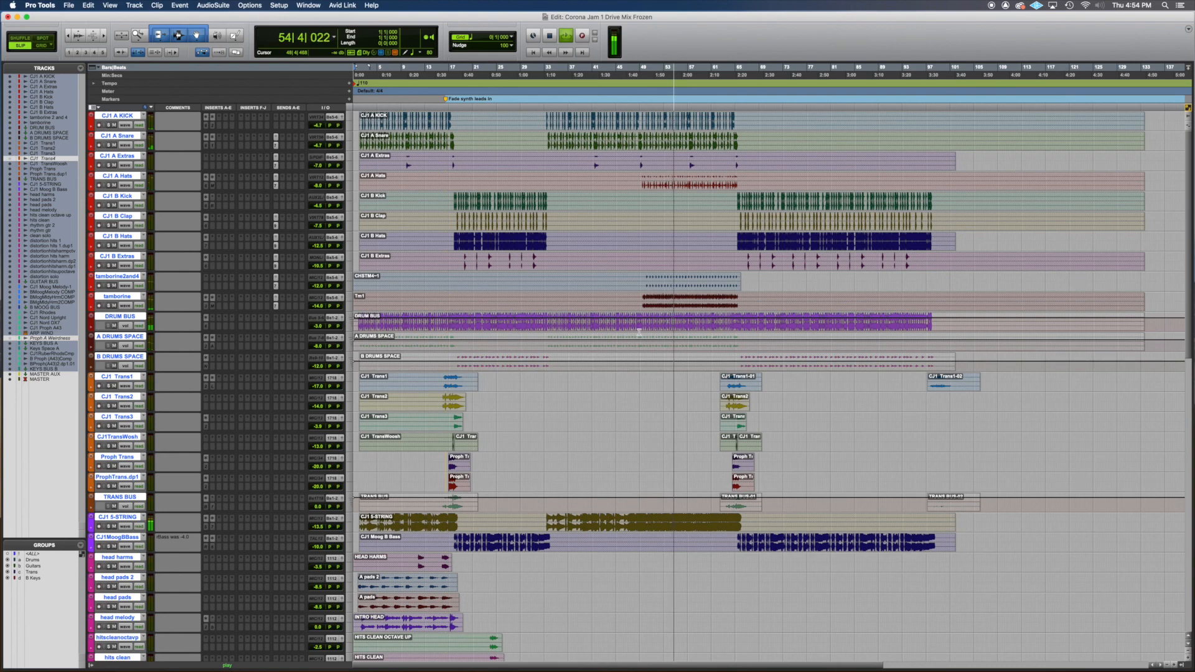
scroll(639, 332, down, 3)
scroll(638, 332, down, 7)
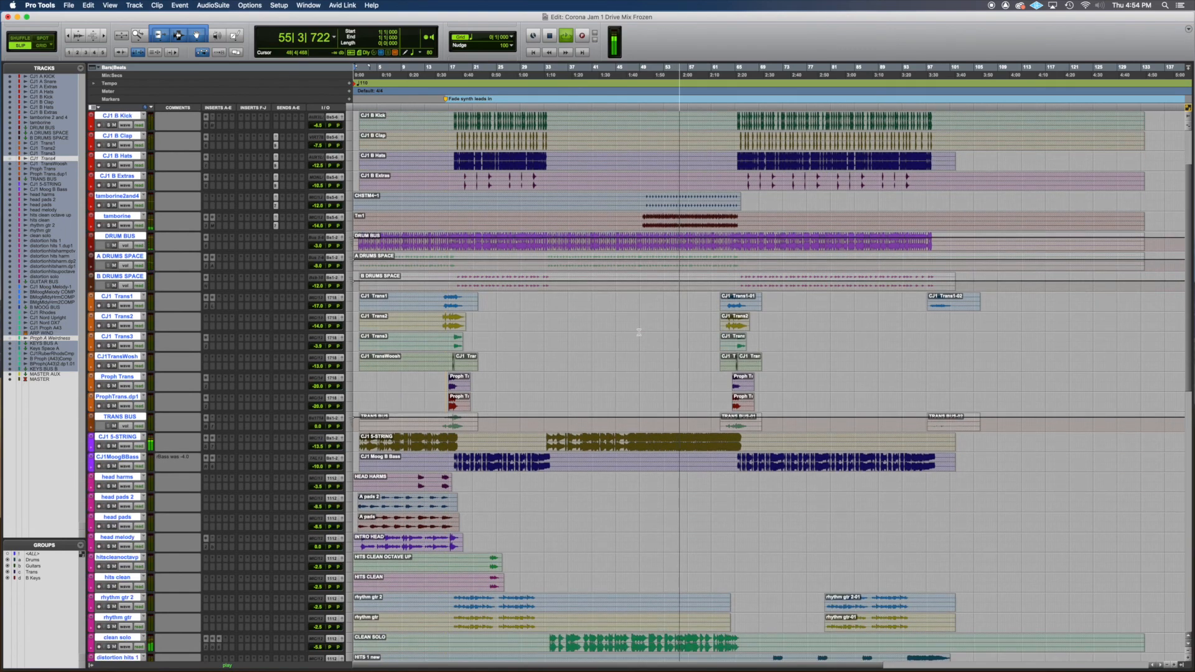
scroll(638, 332, down, 9)
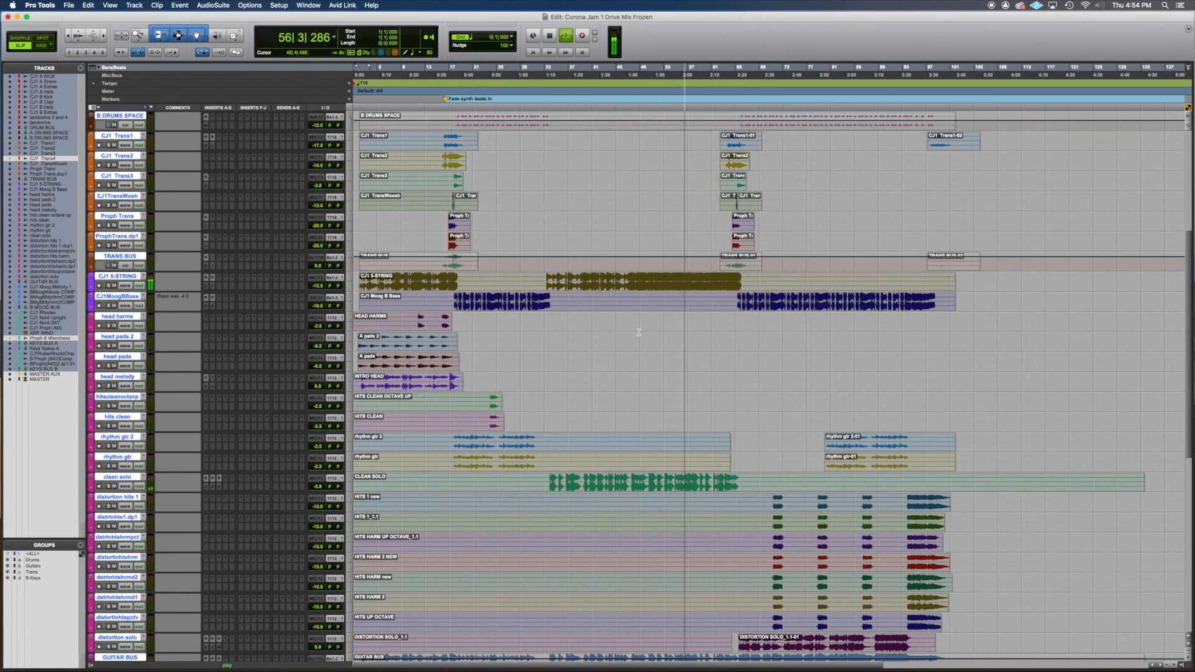
scroll(639, 331, down, 12)
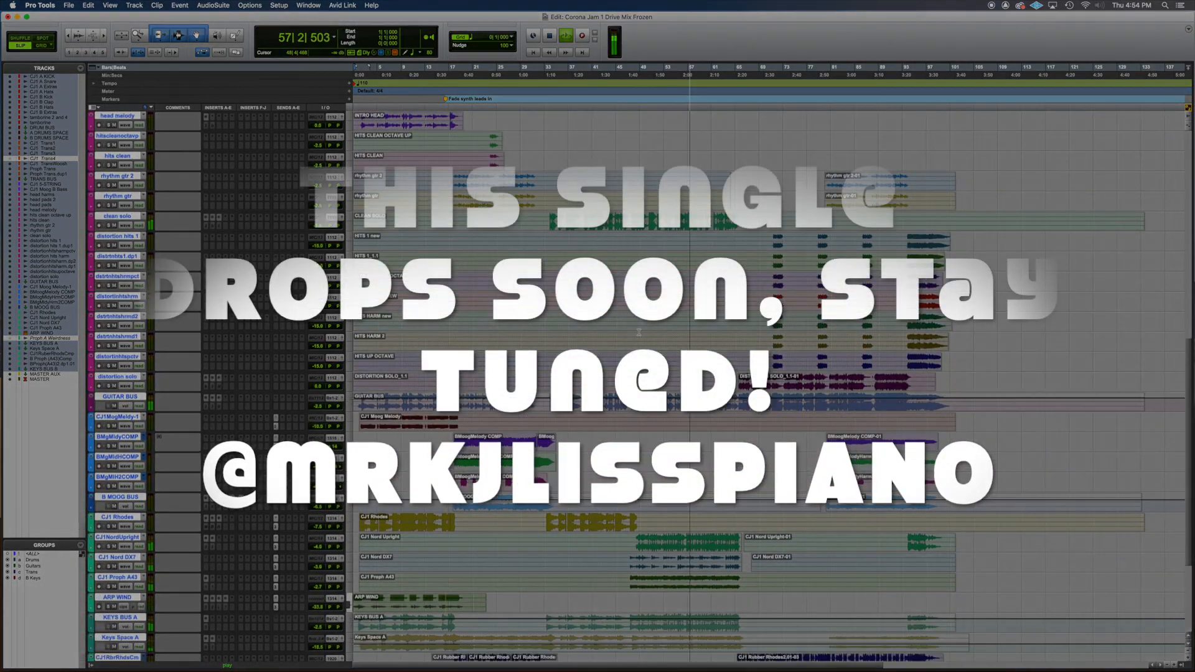